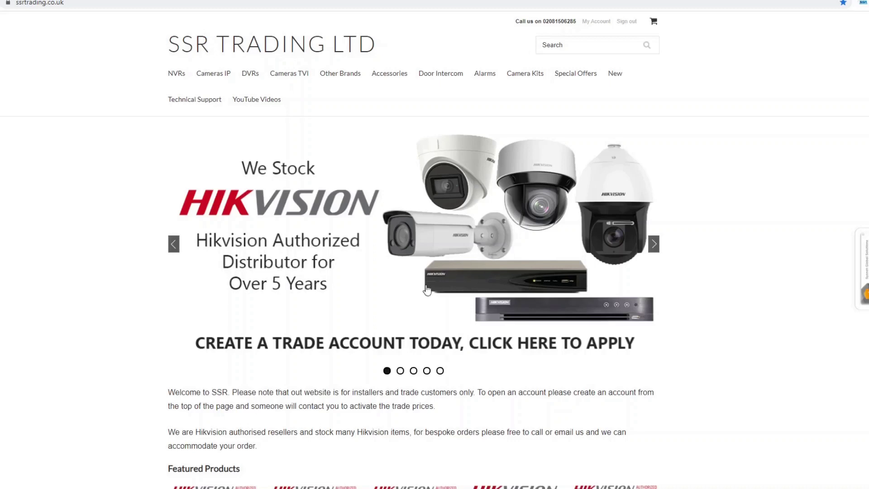
Browse from SSR Trading's DVR Firmware page to the iDS-7208HUHI-K1/4S(B) firmware folder.
click(259, 169)
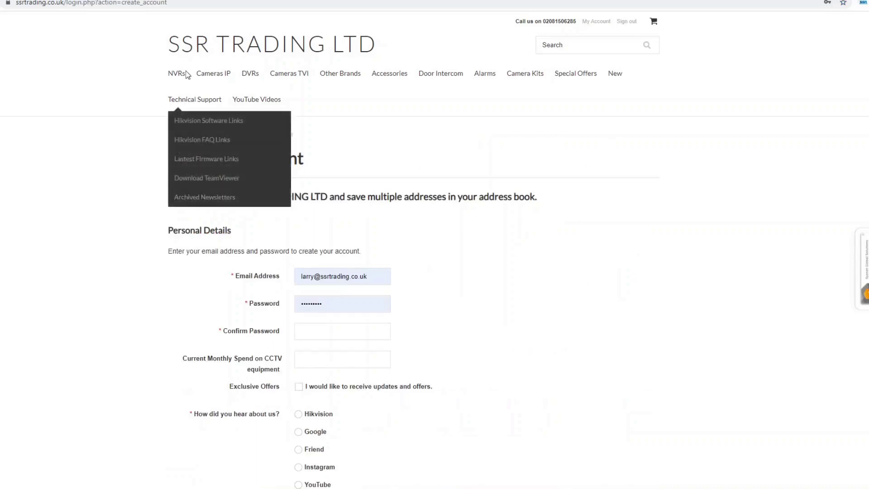
click(225, 50)
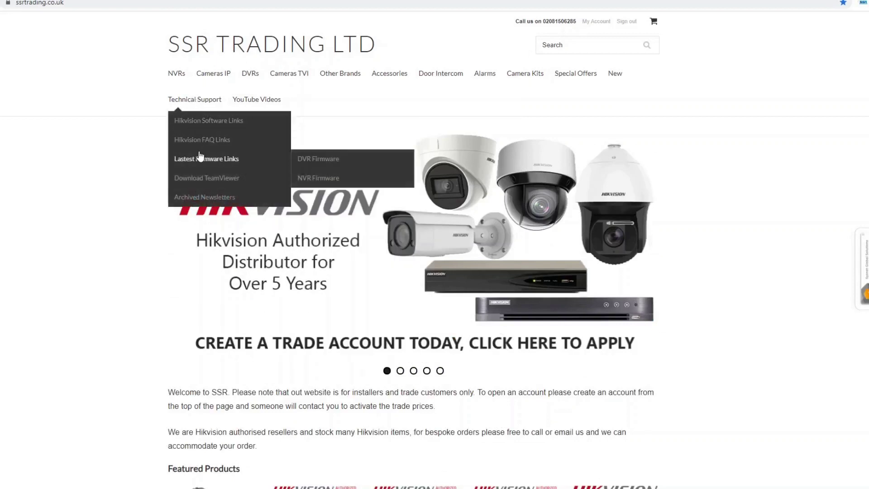
mouse_move(207, 159)
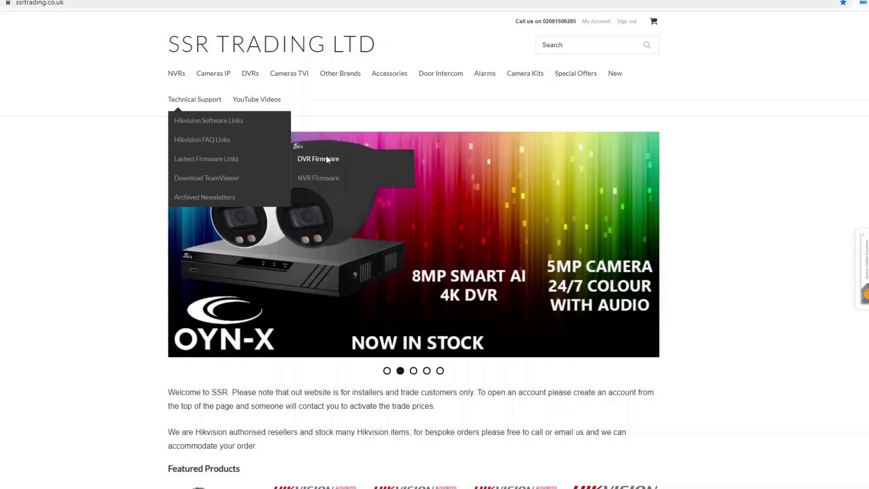
click(326, 158)
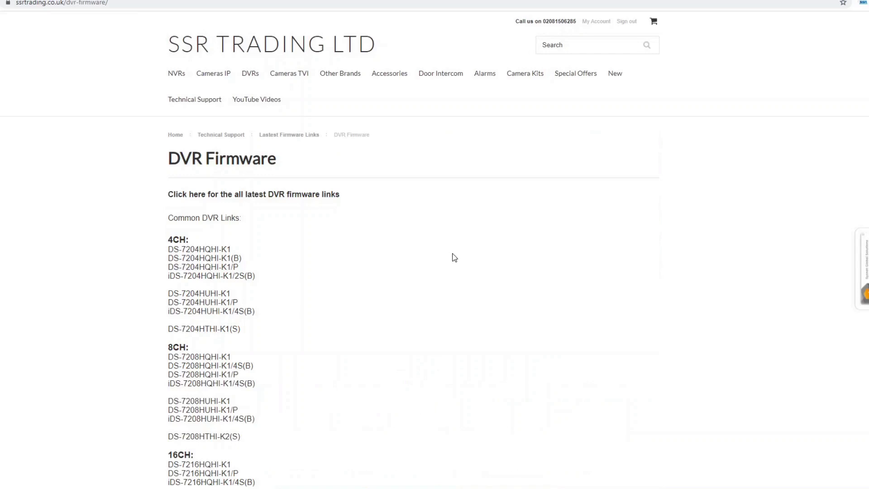
scroll(423, 285, down, 3)
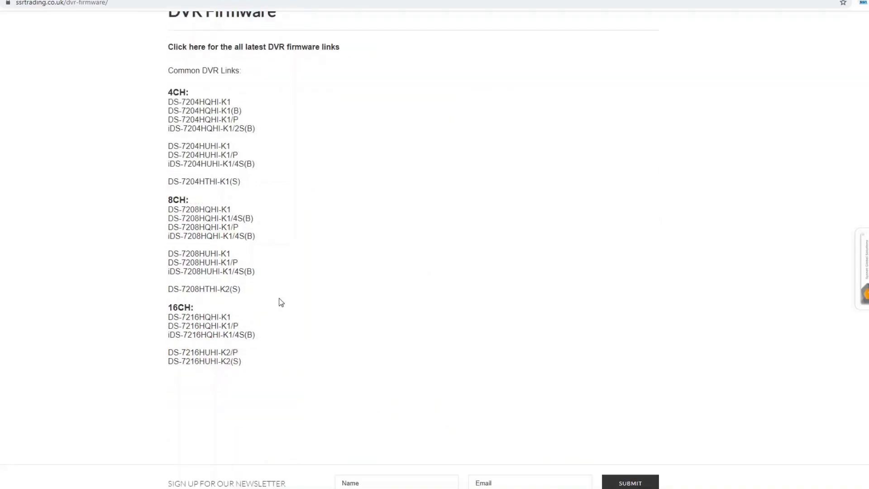
click(232, 272)
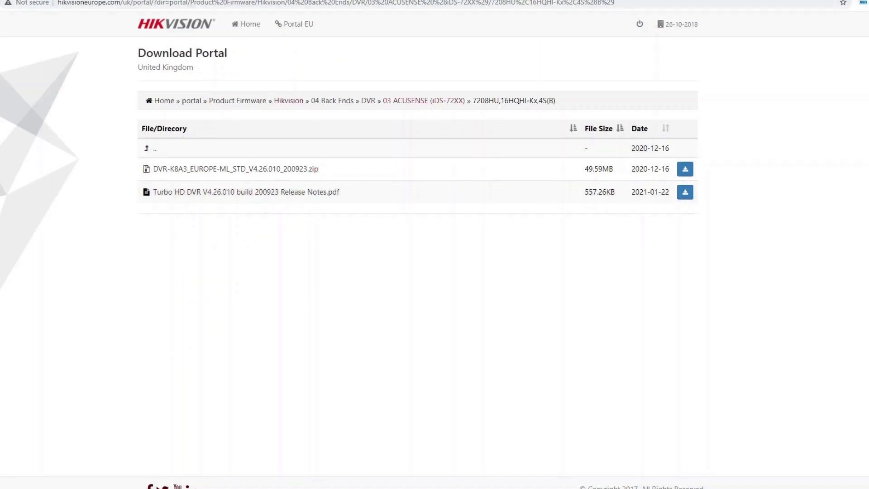
Download the DVR-K8A3_EUROPE-ML_STD_V4.26.010_200923.zip firmware archive.
scroll(227, 274, up, 2)
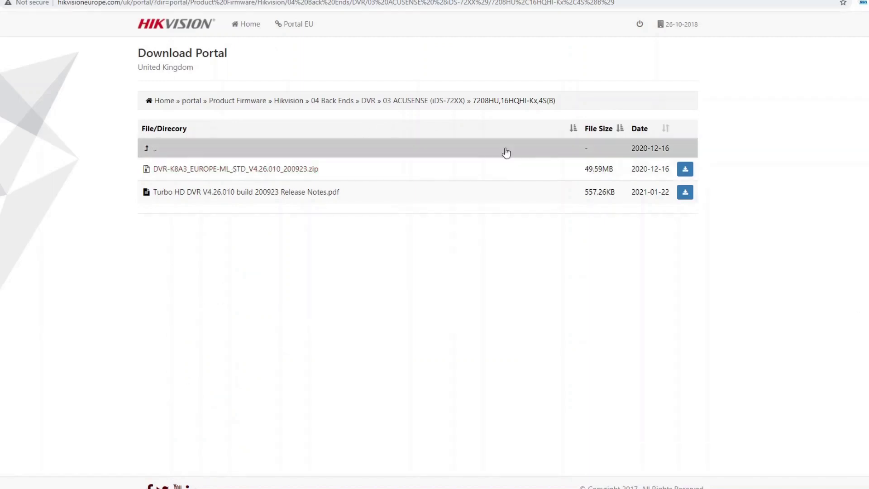
click(685, 169)
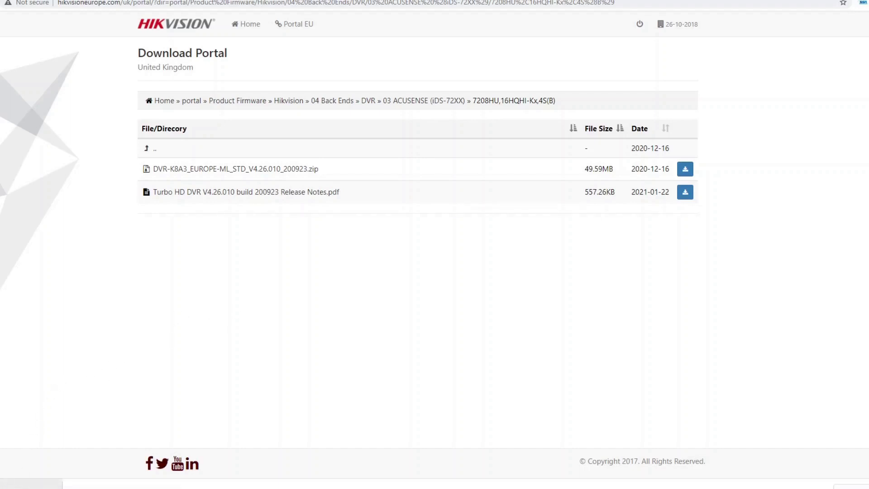
Copy digicap.dav from the downloaded firmware zip.
click(22, 484)
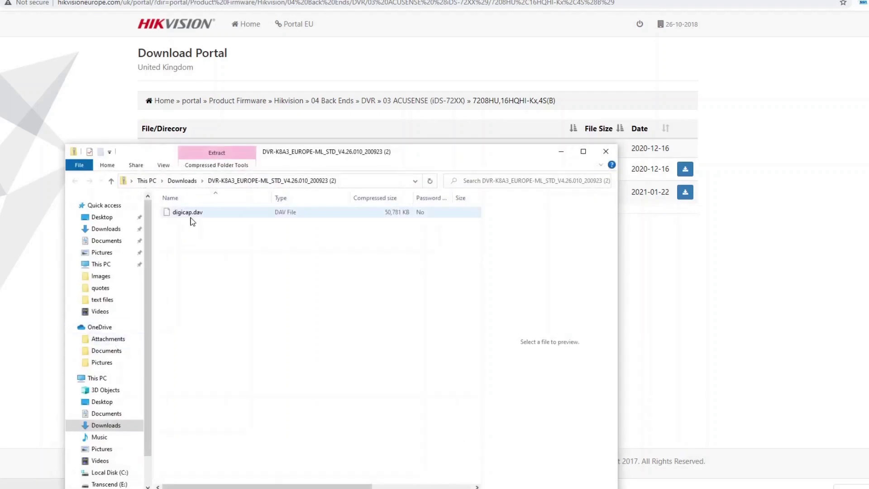
drag(283, 154, 312, 108)
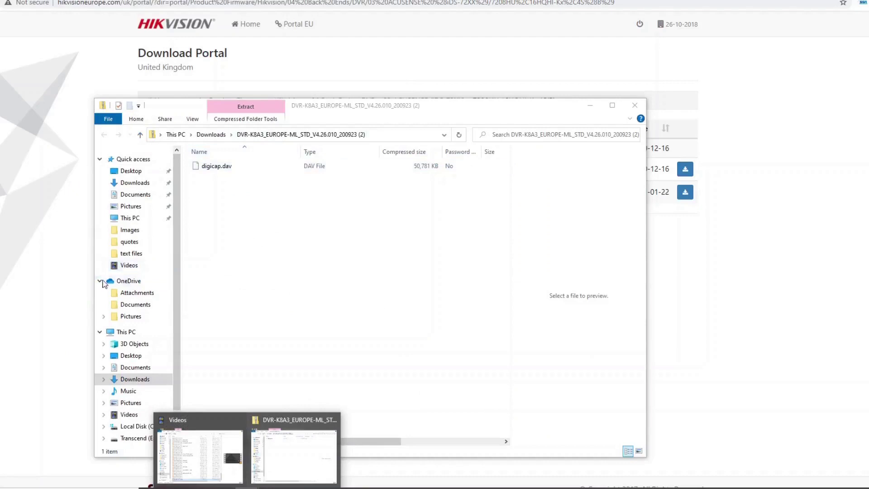
click(459, 326)
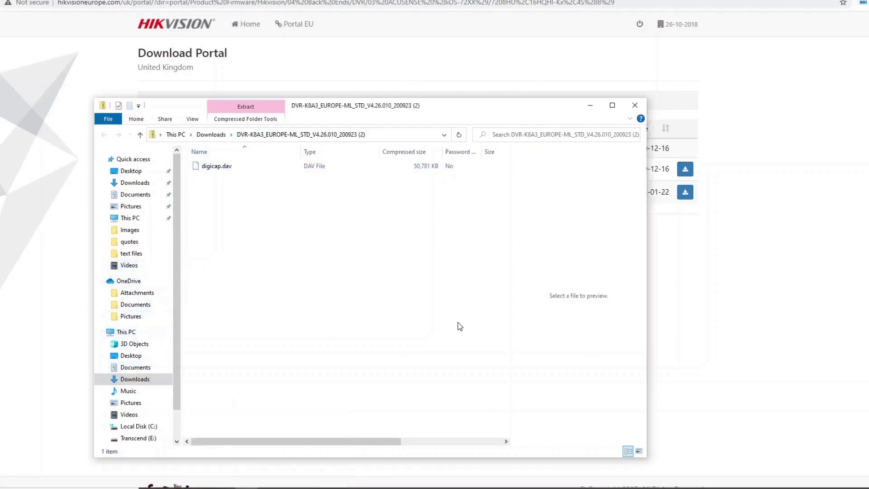
click(221, 168)
right_click(218, 166)
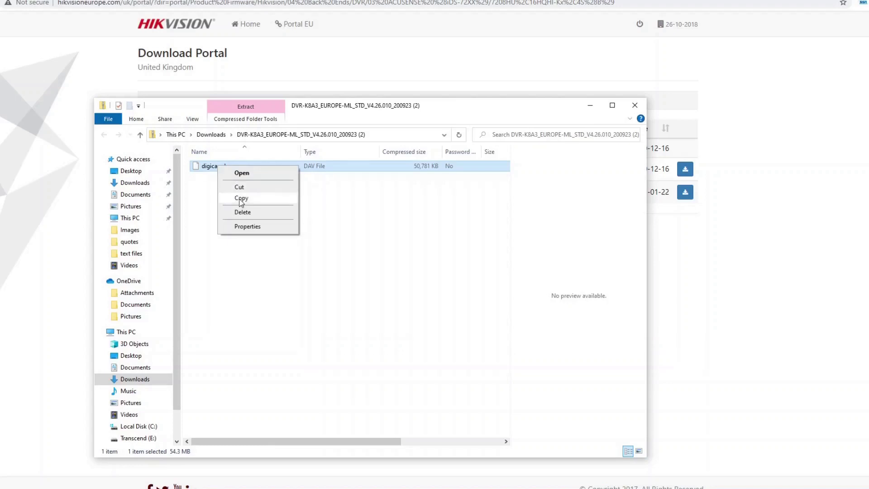
click(252, 264)
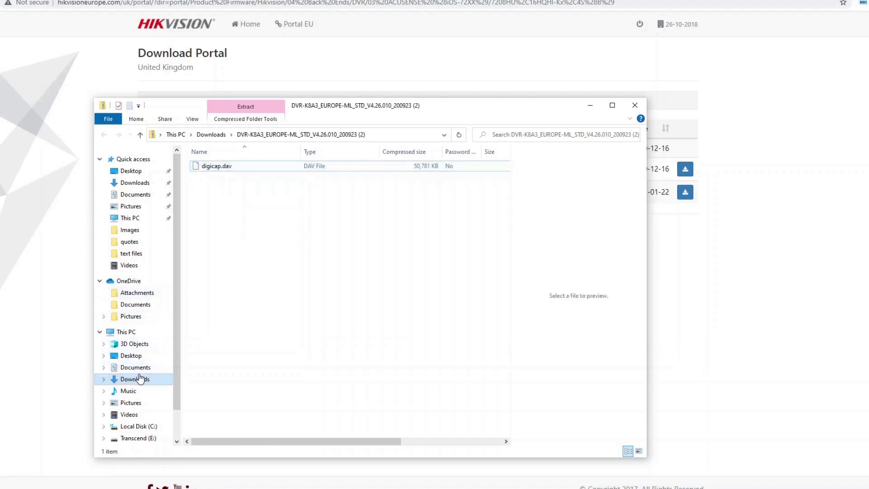
Open the empty Transcend (E:) USB drive in File Explorer.
scroll(141, 375, down, 1)
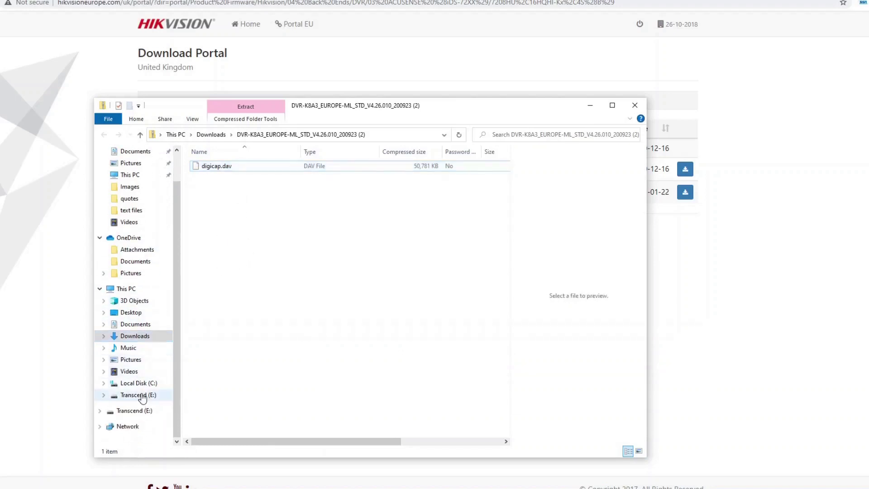
click(138, 396)
Paste digicap.dav into the root of the Transcend (E:) drive.
right_click(271, 242)
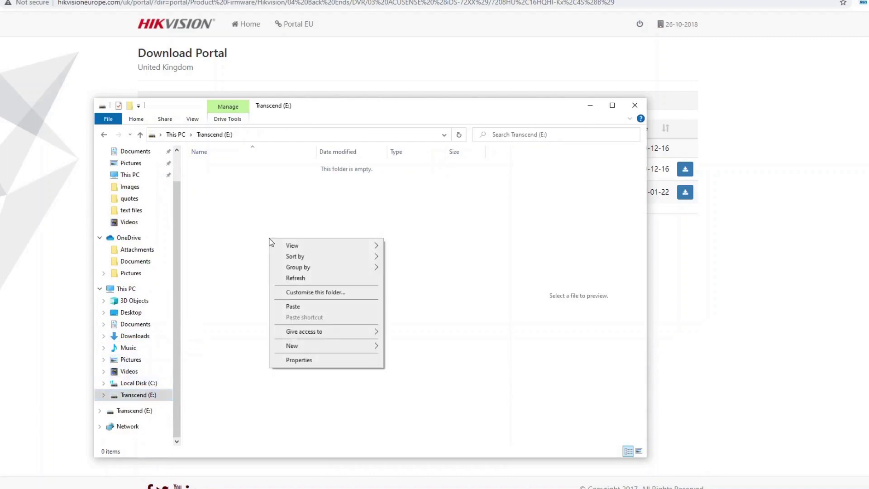
click(301, 307)
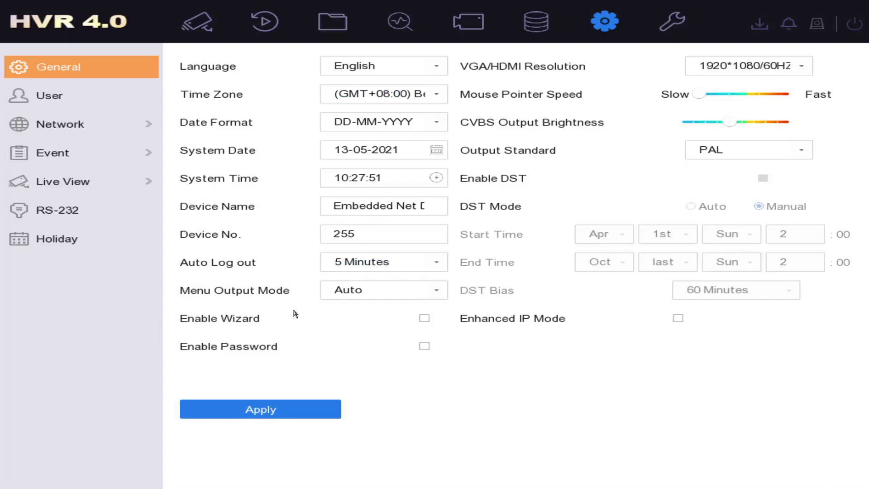
Under Maintenance > Upgrade > Local Upgrade, select digicap.dav from the USB flash disk.
click(685, 30)
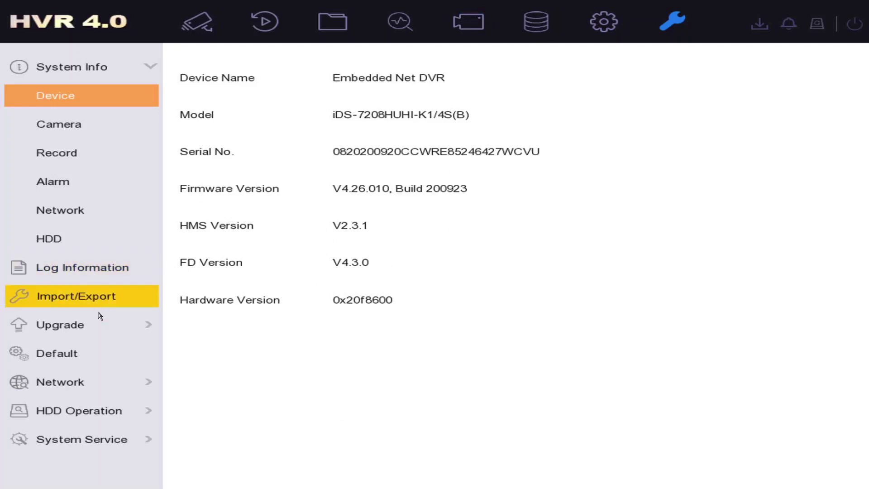
click(37, 326)
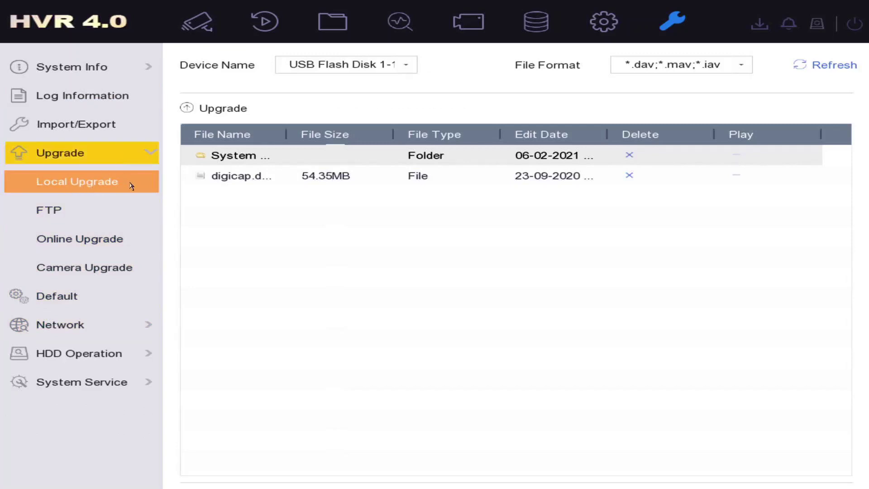
click(350, 70)
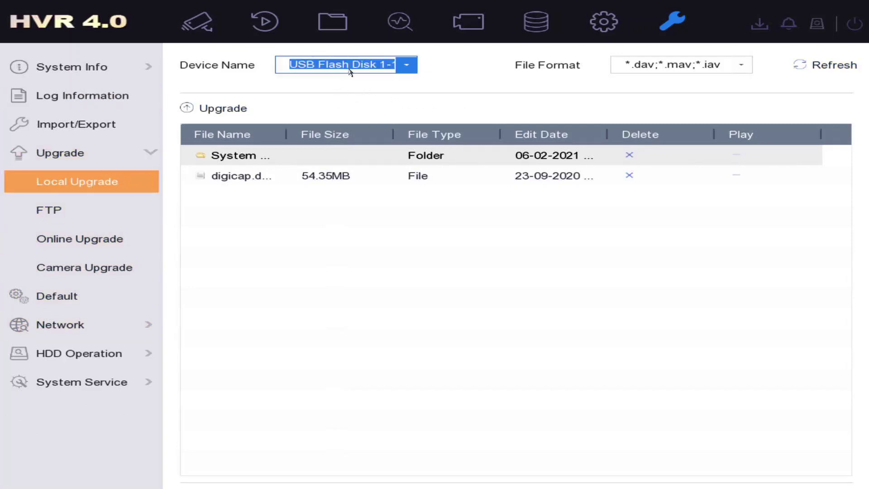
click(236, 181)
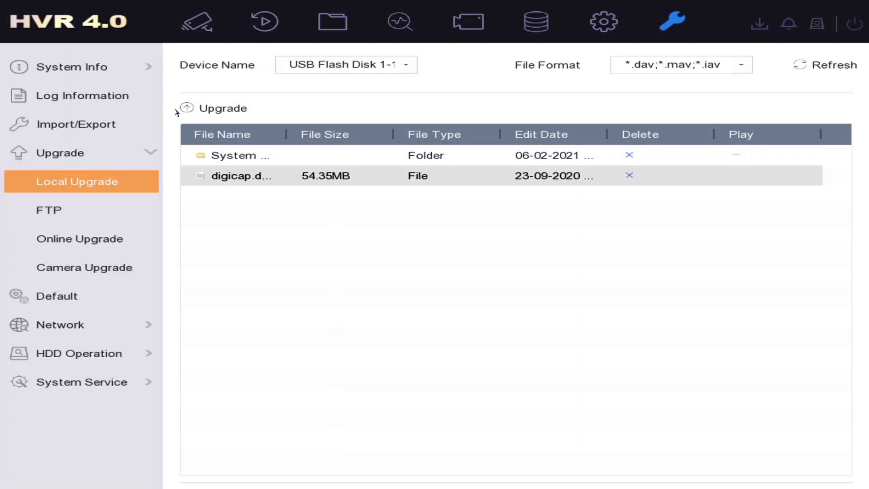
Start the upgrade with digicap.dav and accept the reboot warning.
click(200, 108)
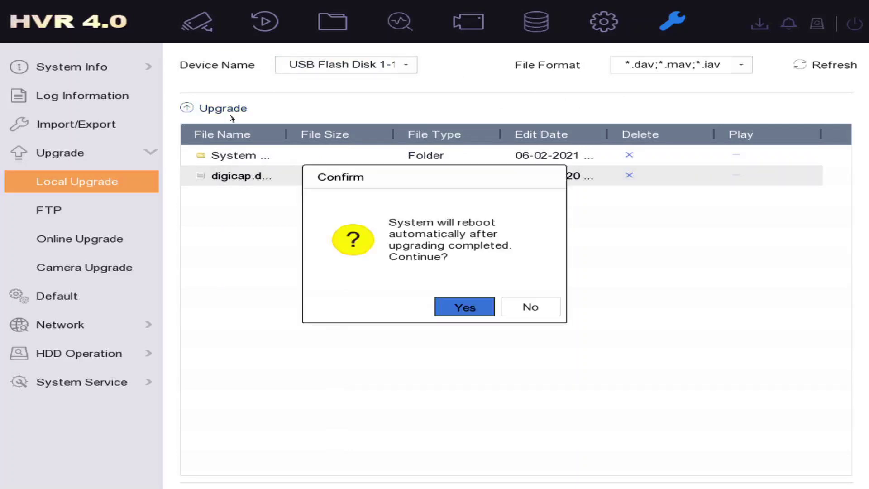
click(485, 310)
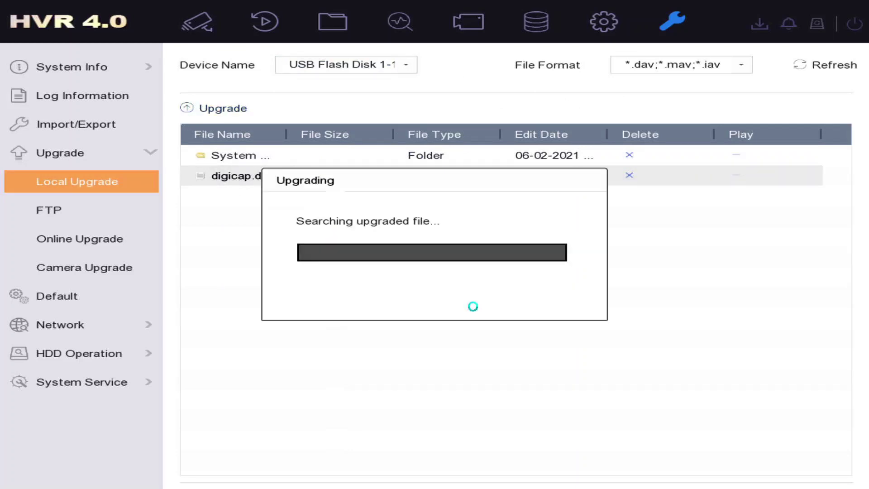